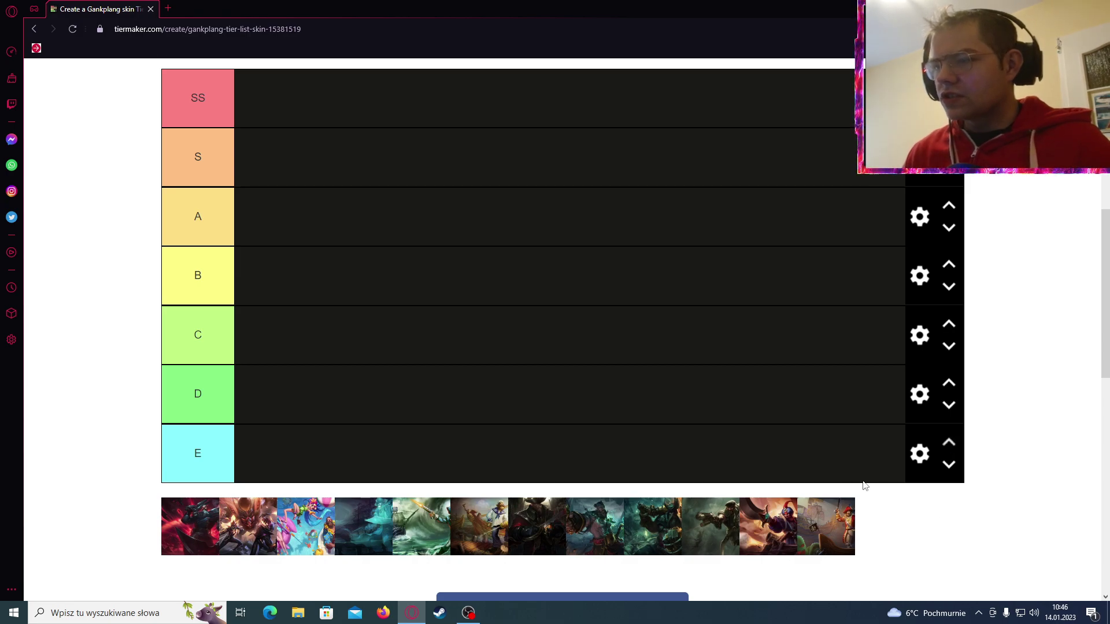
Rank the dark teal and sailor Gangplank skins in tier B and the green sea skin in tier C
left_click_drag(670, 538, 389, 287)
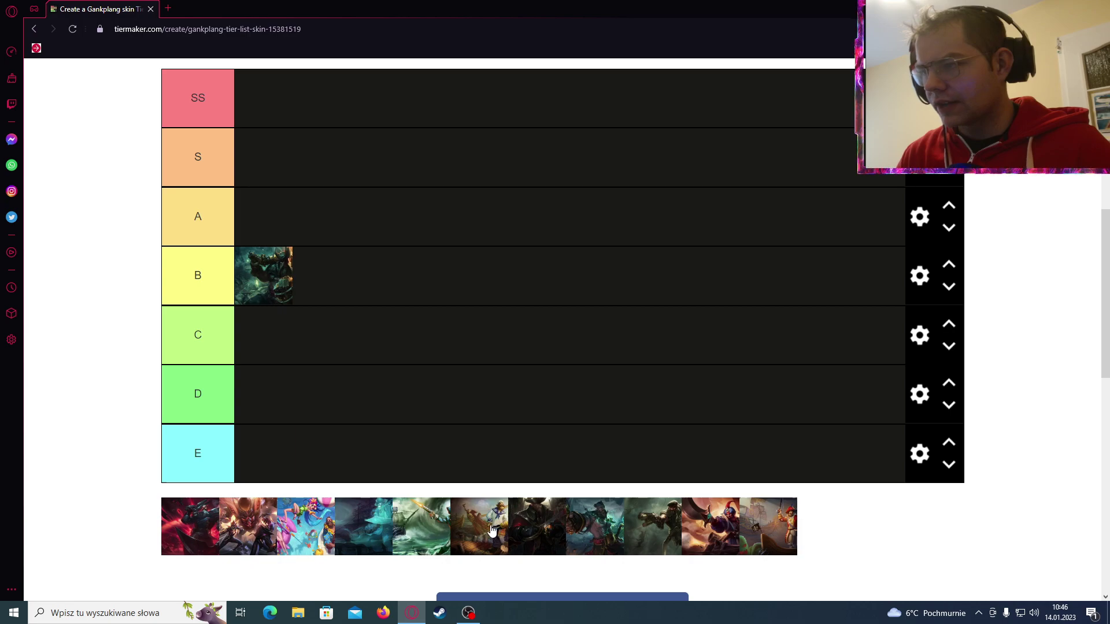
left_click_drag(492, 532, 381, 283)
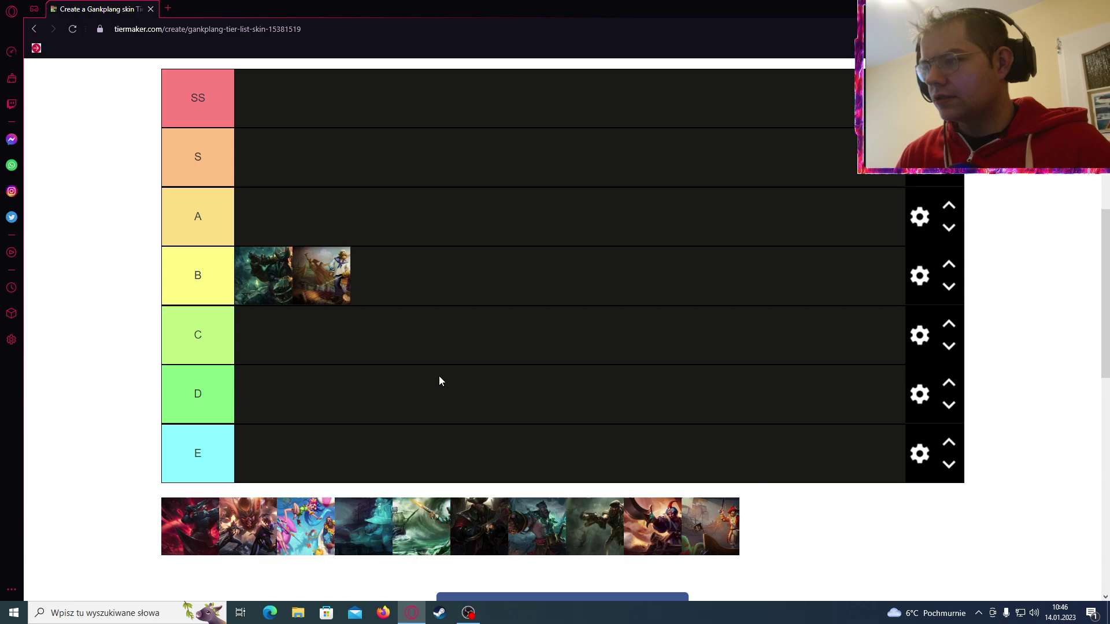
left_click_drag(437, 541, 424, 299)
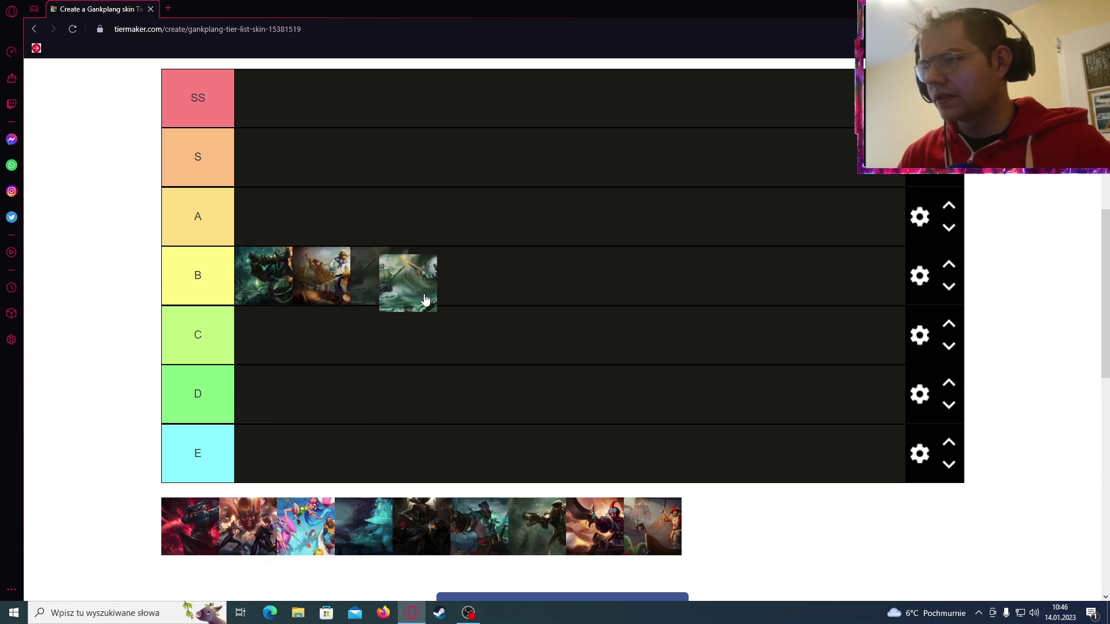
left_click_drag(424, 299, 393, 351)
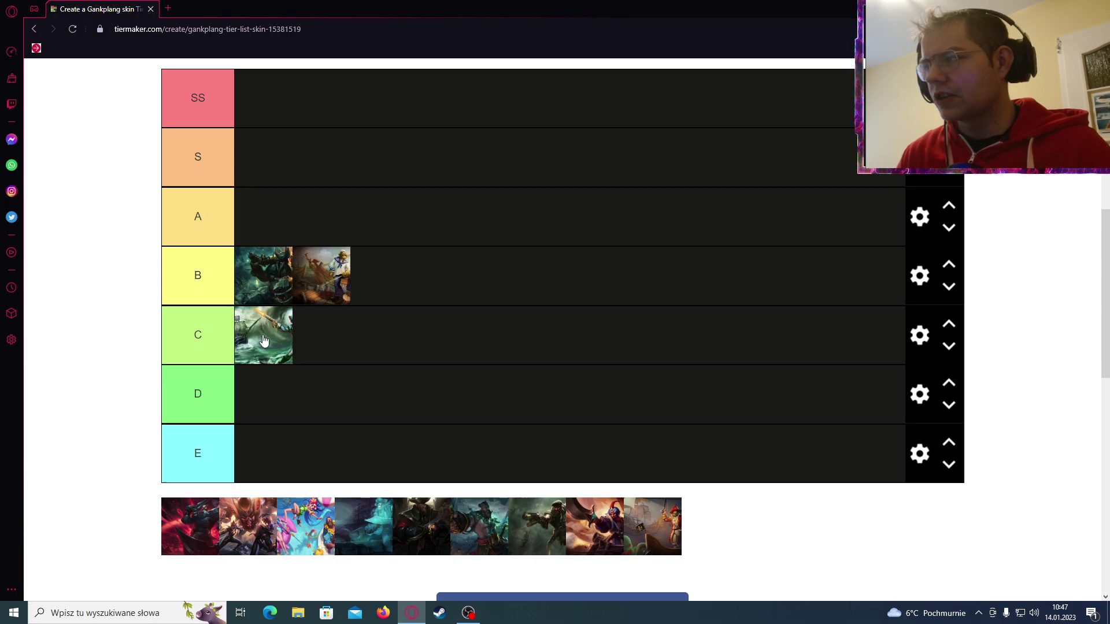
Place the pirate and ghostly-ship skins in tier A and the green soldier skin in tier SS
mouse_move(680, 538)
left_mouse_down()
mouse_move(445, 284)
mouse_move(428, 239)
left_mouse_up()
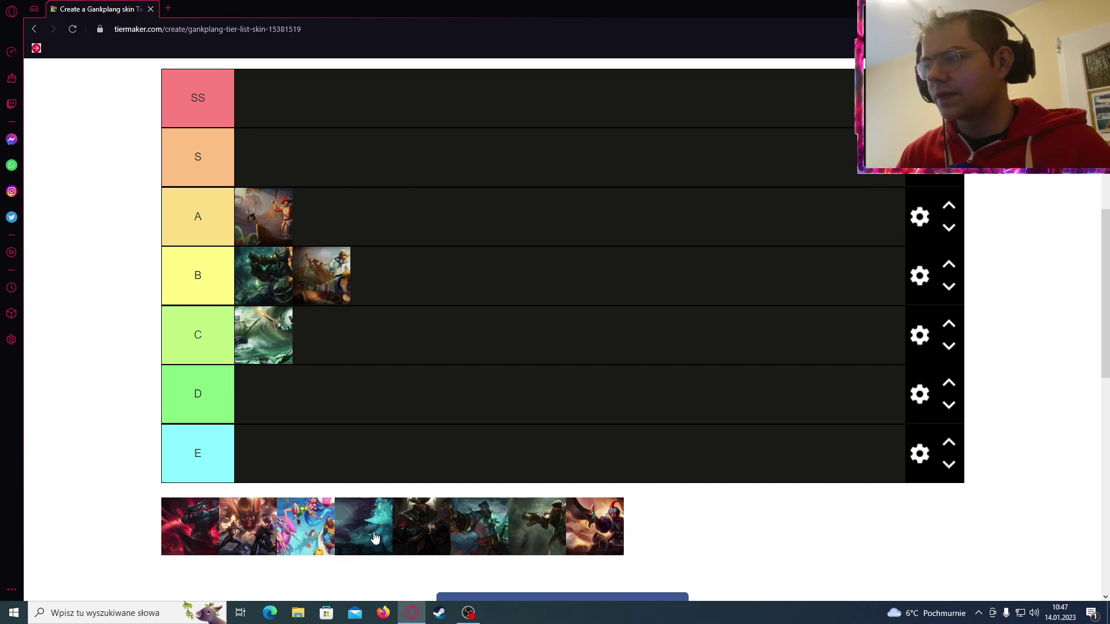
mouse_move(372, 538)
left_mouse_down()
mouse_move(457, 317)
mouse_move(376, 224)
left_mouse_up()
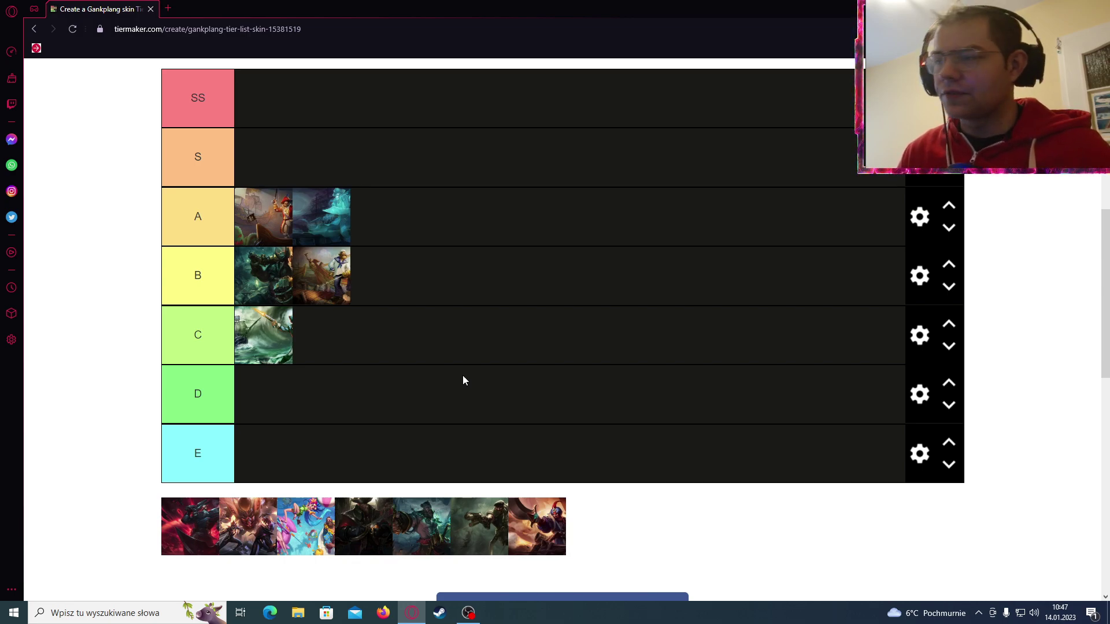
mouse_move(491, 518)
left_mouse_down()
mouse_move(339, 156)
mouse_move(372, 117)
left_mouse_up()
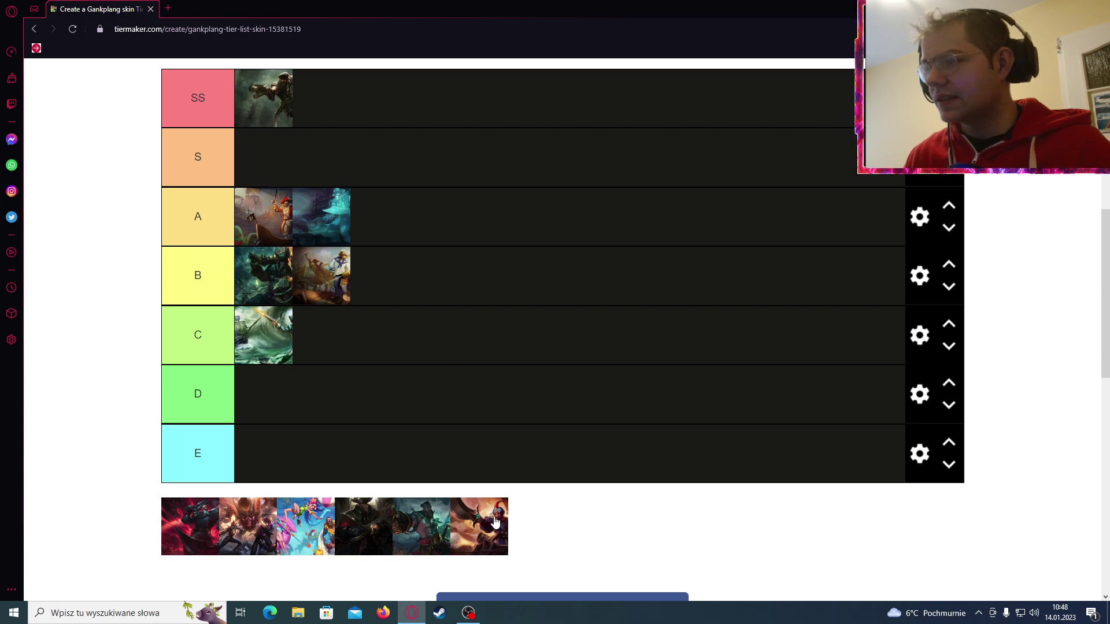
Rank the purple-and-orange and dark armored skins in S, and the red skin first in SS
mouse_move(496, 522)
left_mouse_down()
mouse_move(592, 316)
mouse_move(492, 173)
left_mouse_up()
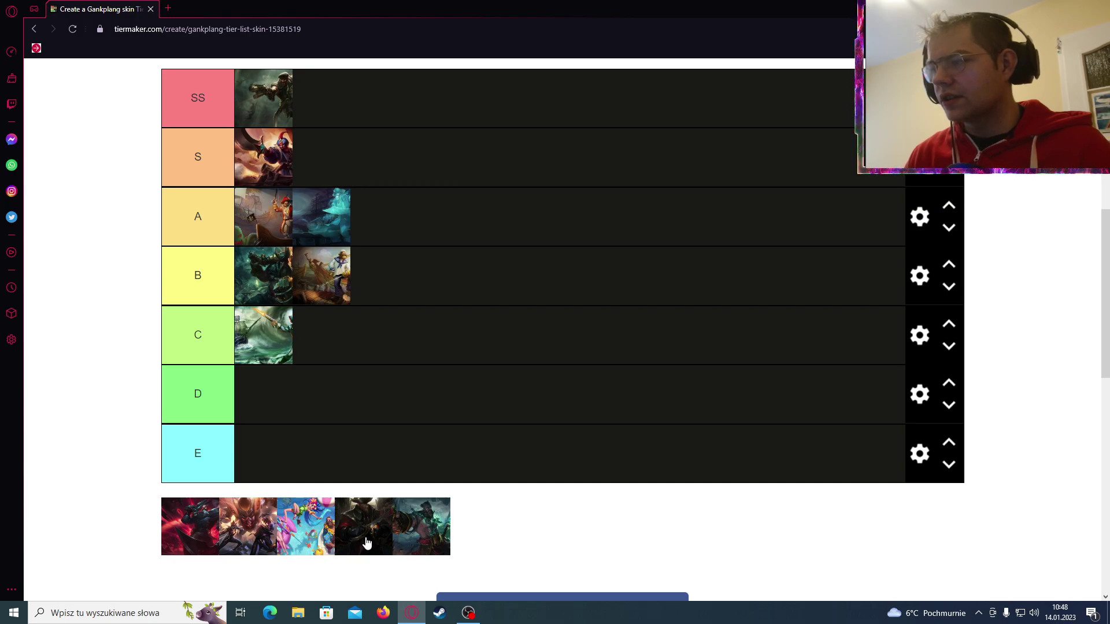
mouse_move(365, 542)
left_mouse_down()
mouse_move(559, 205)
mouse_move(470, 169)
mouse_move(483, 149)
left_mouse_up()
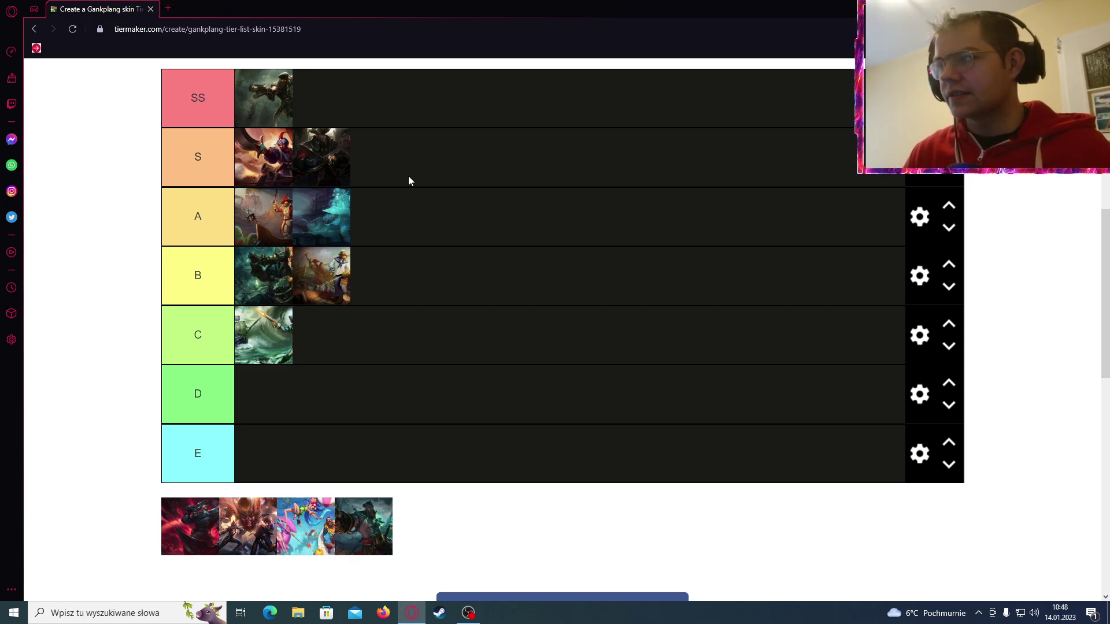
mouse_move(180, 541)
left_mouse_down()
mouse_move(401, 258)
mouse_move(362, 120)
left_mouse_up()
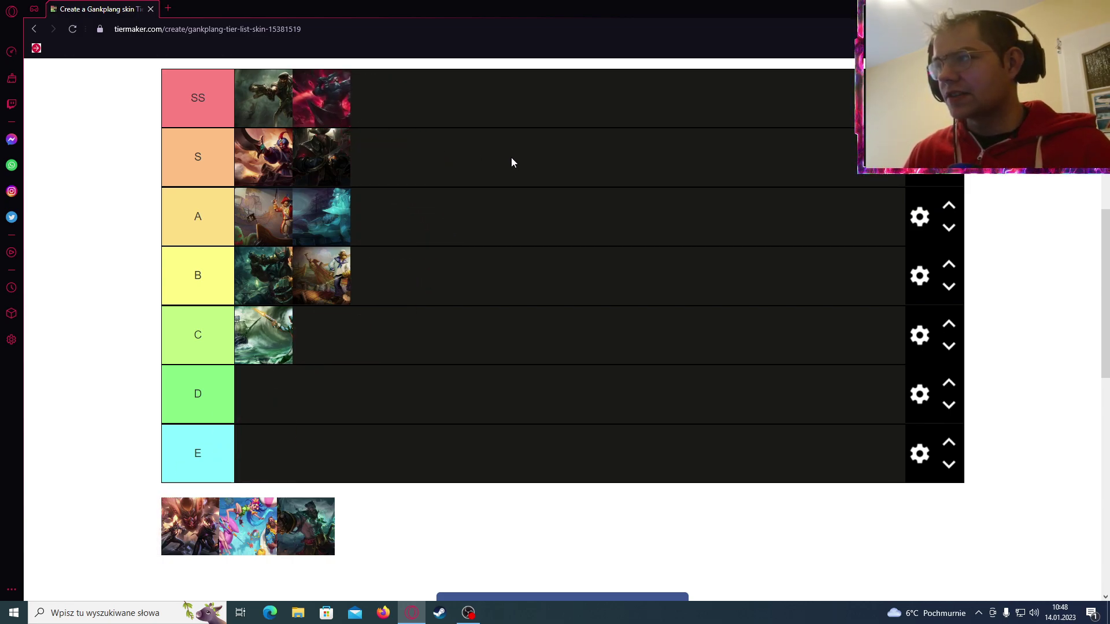
left_click_drag(263, 97, 354, 99)
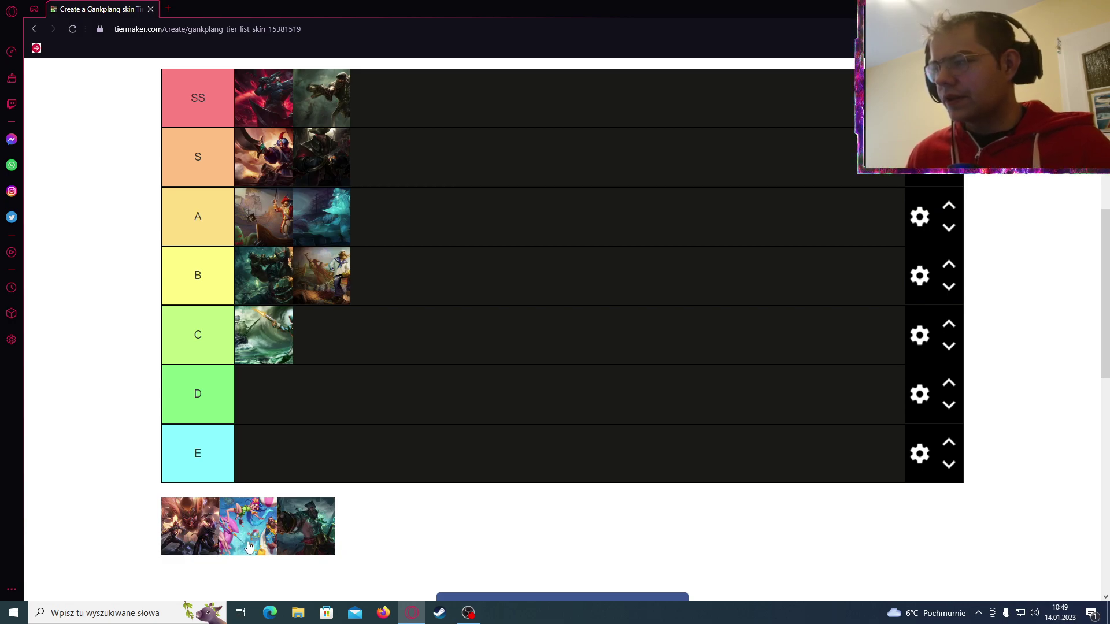
Add the pink-and-blue and teal pirate skins to SS and the final skin to S
left_click_drag(249, 546, 386, 110)
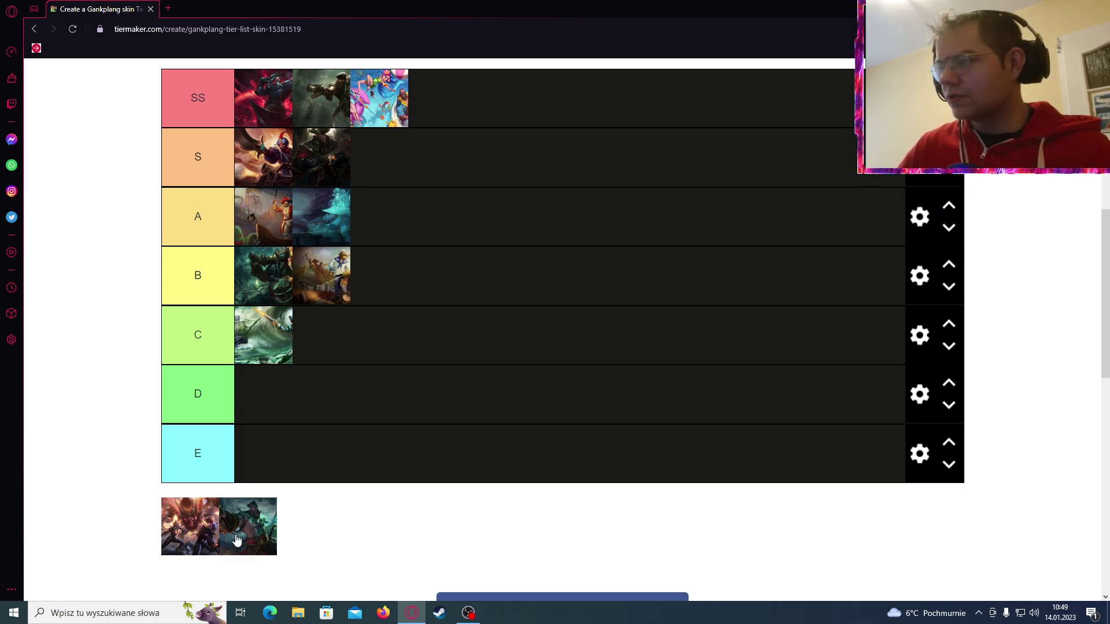
left_click_drag(247, 538, 470, 106)
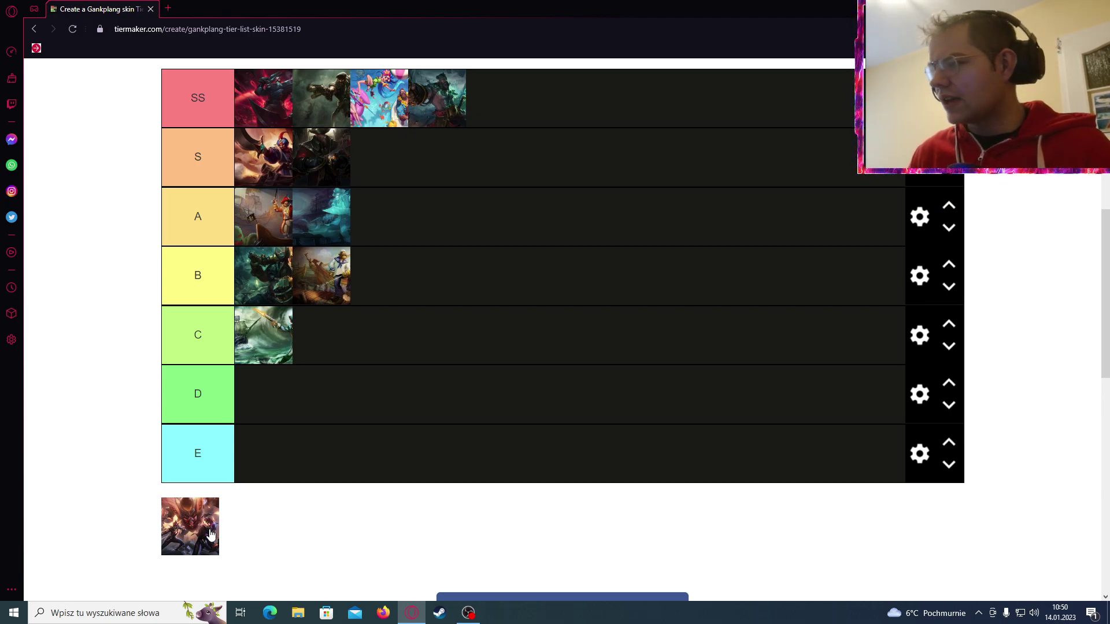
mouse_move(210, 535)
left_mouse_down()
mouse_move(366, 339)
mouse_move(399, 170)
left_mouse_up()
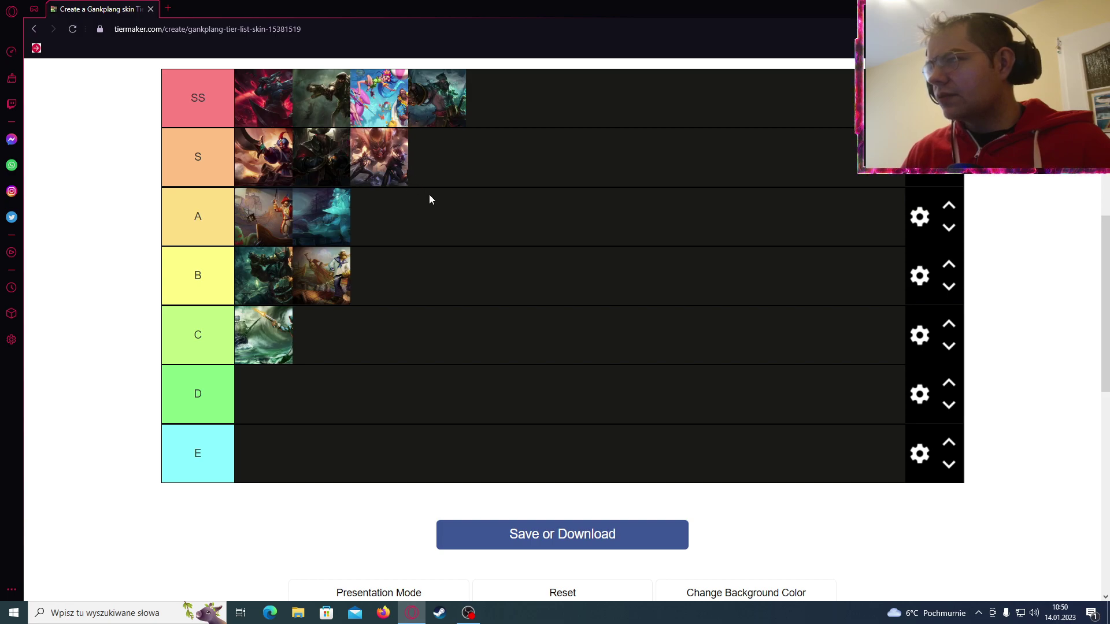